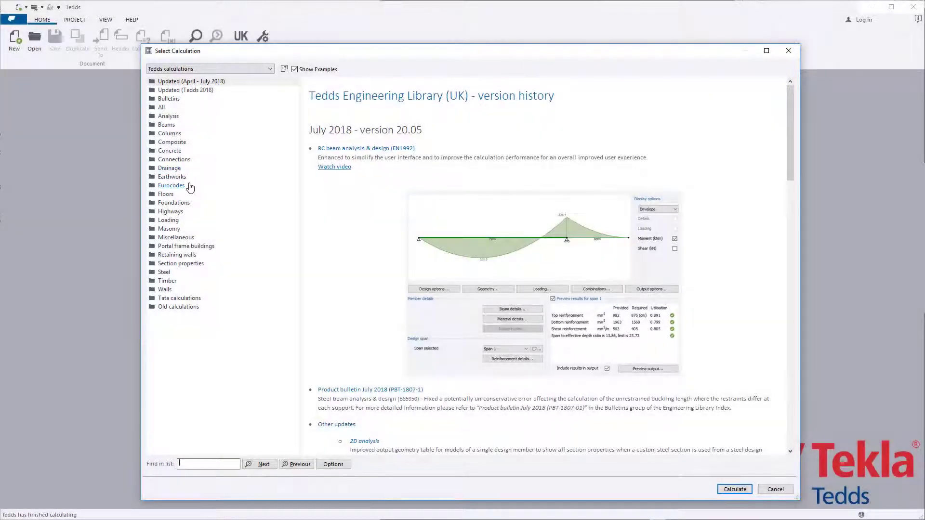
Select the Eurocodes Foundation analysis & design calculation and read its description.
{"action": "left_click", "coordinate": [189, 186]}
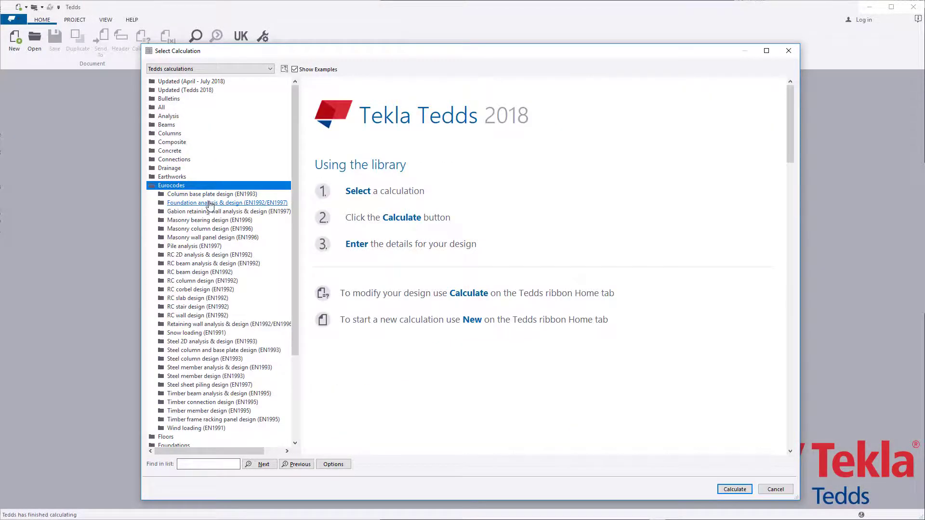
{"action": "left_click", "coordinate": [210, 204]}
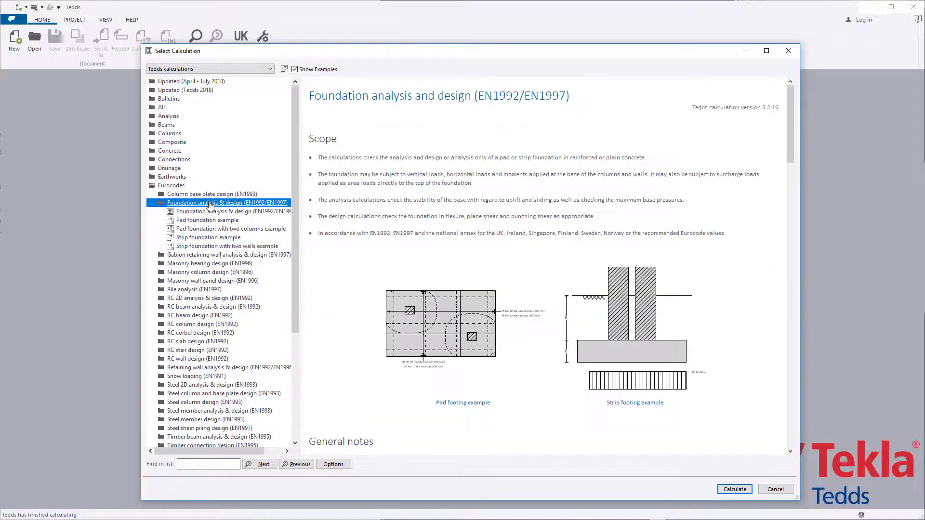
{"action": "left_click", "coordinate": [266, 212]}
{"action": "left_click", "coordinate": [355, 140]}
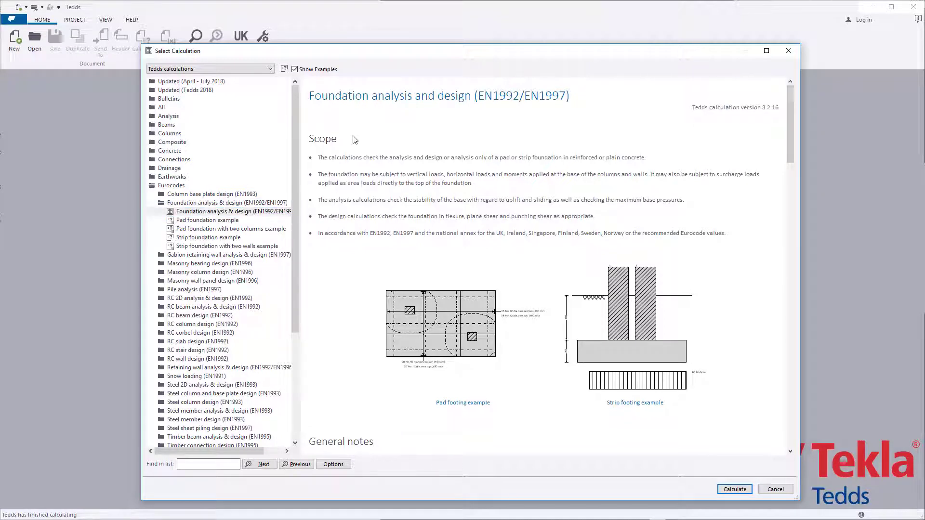
{"action": "scroll", "coordinate": [355, 140], "scroll_direction": "down", "scroll_amount": 5}
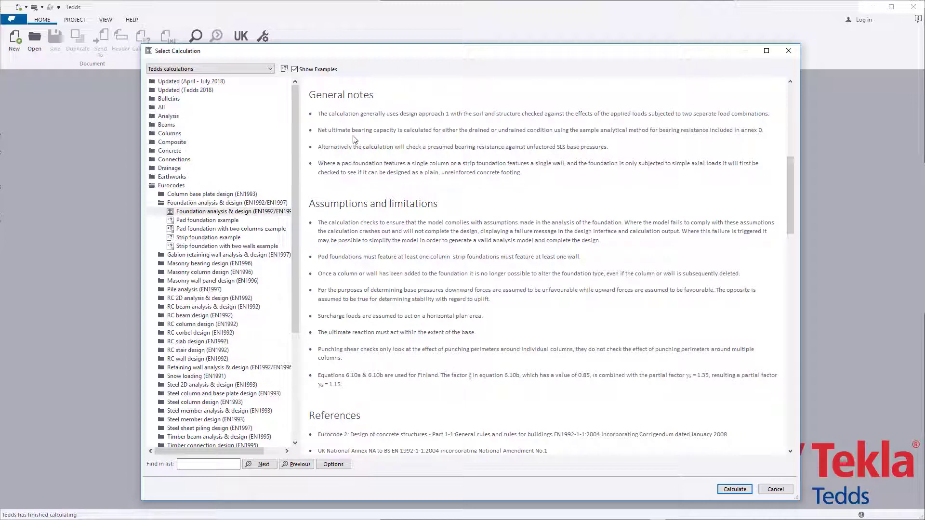
{"action": "scroll", "coordinate": [355, 140], "scroll_direction": "down", "scroll_amount": 6}
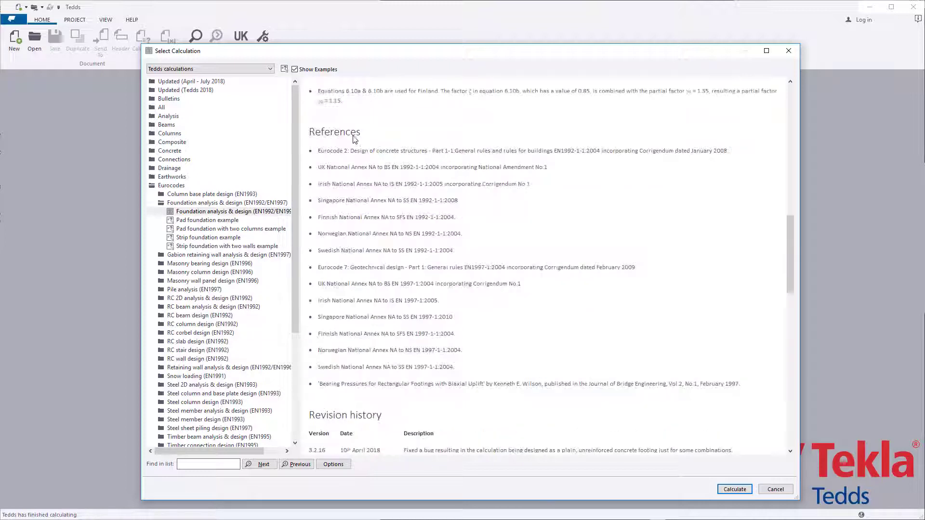
Preview the foundation examples, then calculate from the Pad foundation with two columns example.
{"action": "left_click", "coordinate": [267, 243]}
{"action": "left_click", "coordinate": [235, 238]}
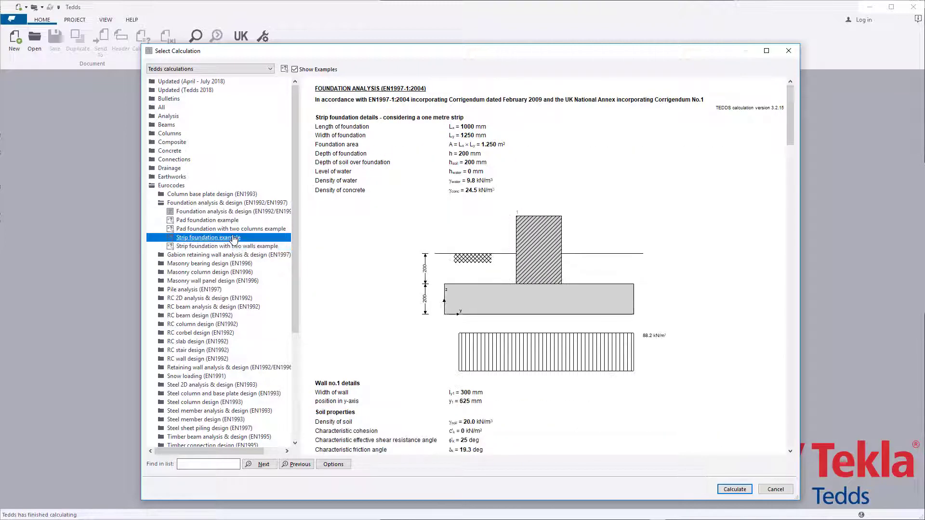
{"action": "left_click", "coordinate": [234, 229]}
{"action": "left_click", "coordinate": [233, 220]}
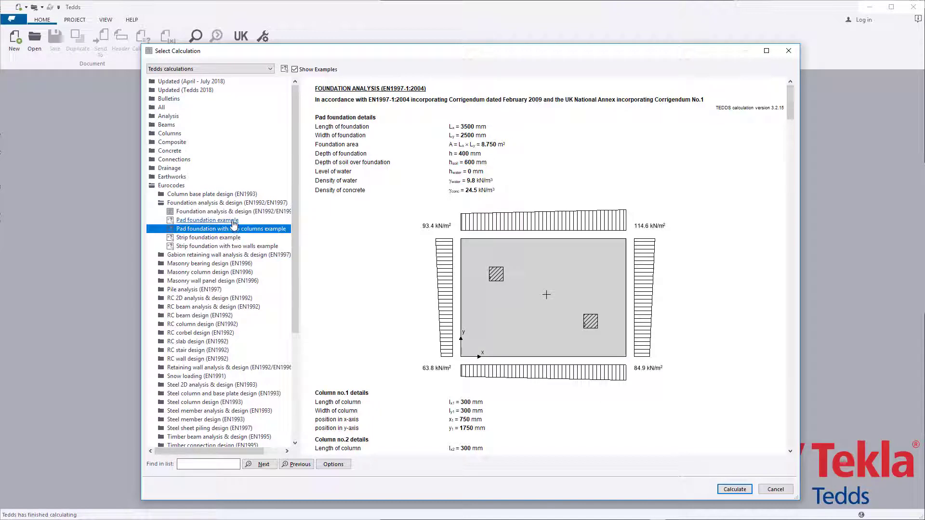
{"action": "left_click", "coordinate": [234, 228]}
{"action": "left_click", "coordinate": [738, 489]}
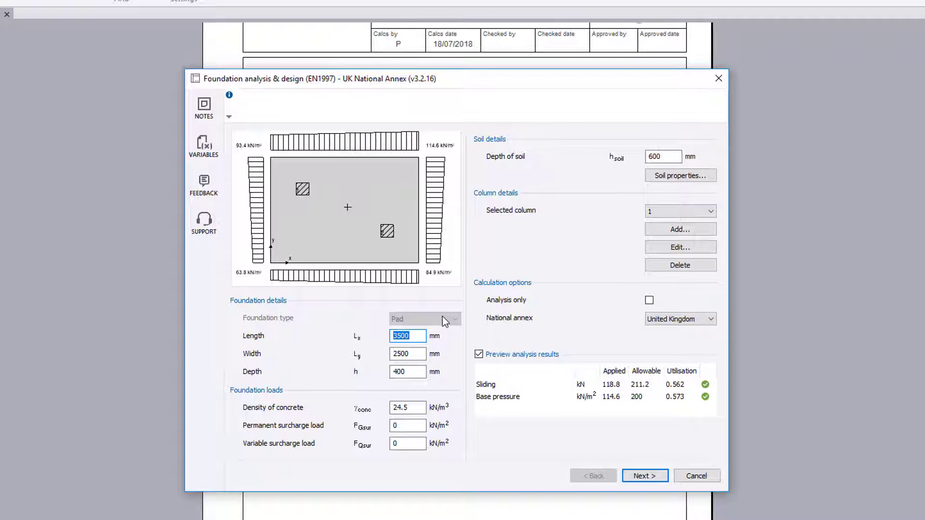
Review the pad Length and the 24.5 kN/m³ concrete density inputs.
{"action": "left_click", "coordinate": [420, 337]}
{"action": "left_click", "coordinate": [420, 409]}
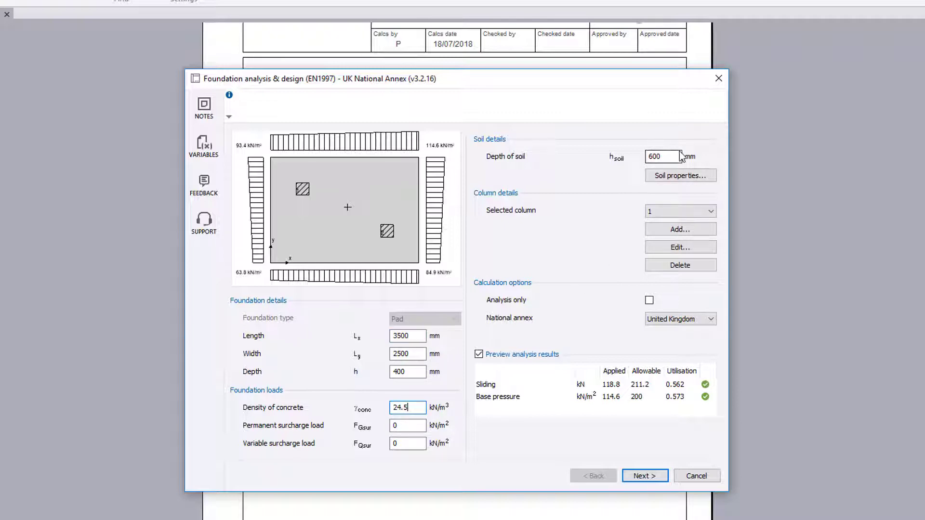
{"action": "left_click", "coordinate": [702, 178]}
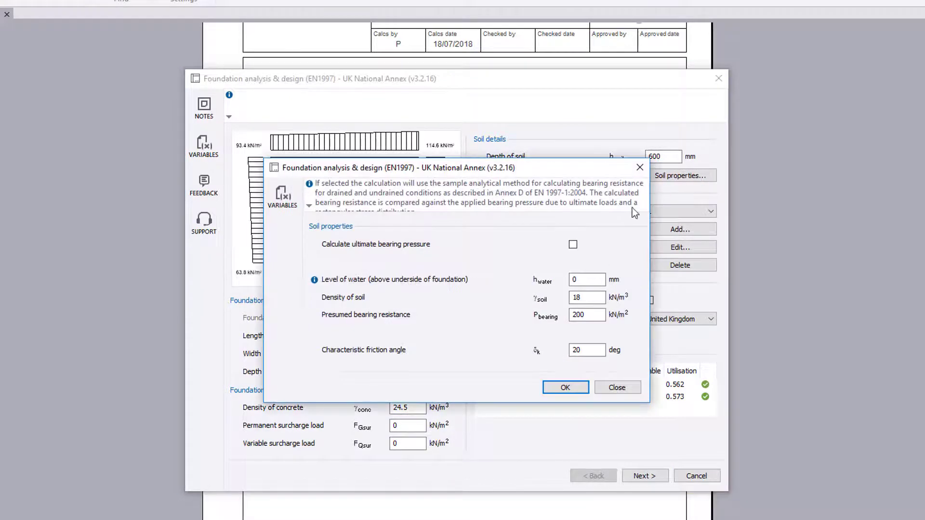
{"action": "left_click", "coordinate": [574, 246]}
{"action": "left_click", "coordinate": [309, 205]}
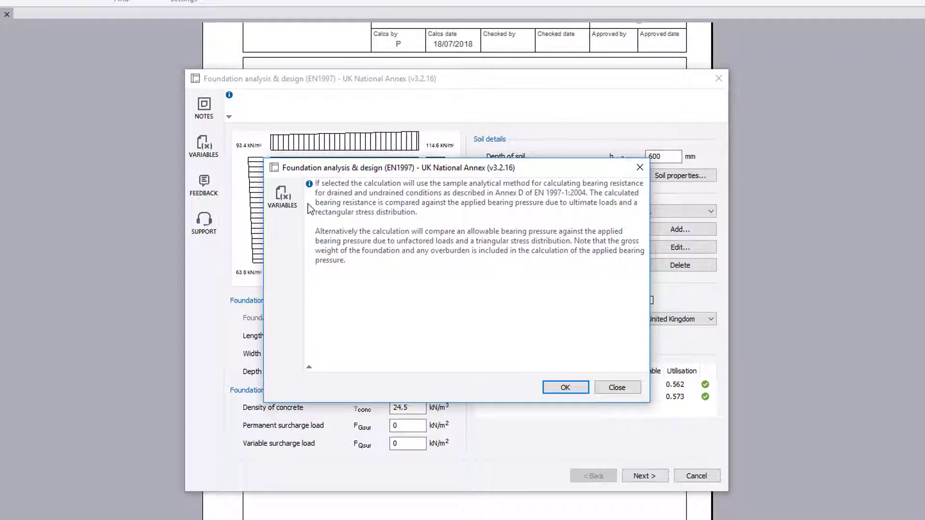
{"action": "left_click", "coordinate": [309, 368]}
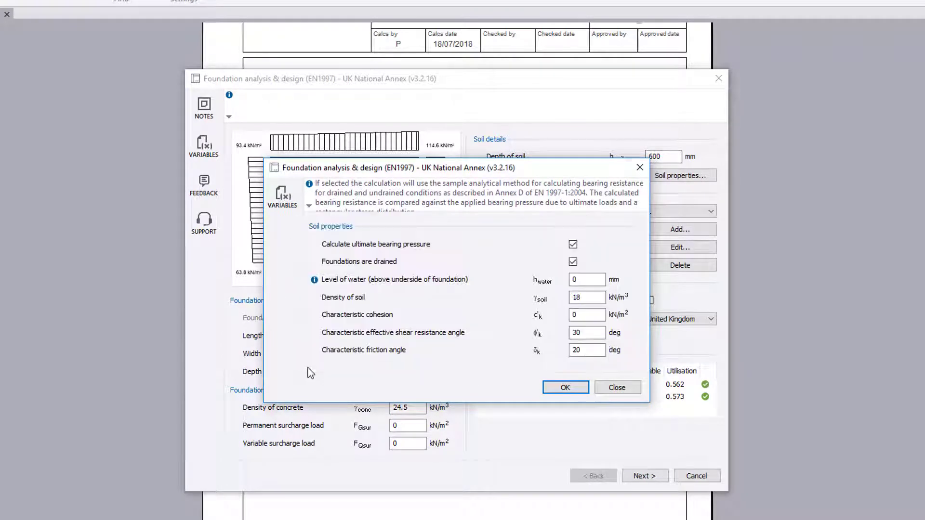
{"action": "left_click", "coordinate": [573, 245]}
{"action": "left_click", "coordinate": [586, 280]}
{"action": "mouse_move", "coordinate": [315, 283]}
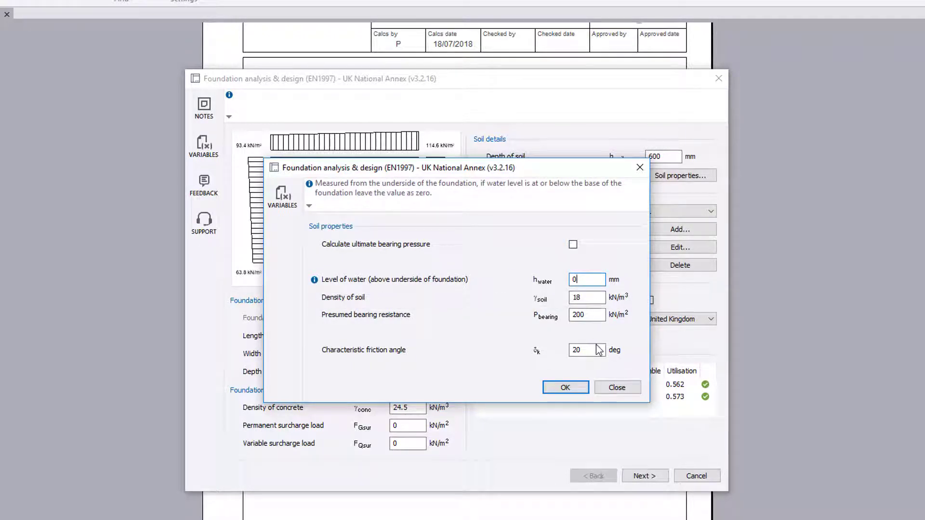
{"action": "left_click", "coordinate": [575, 385]}
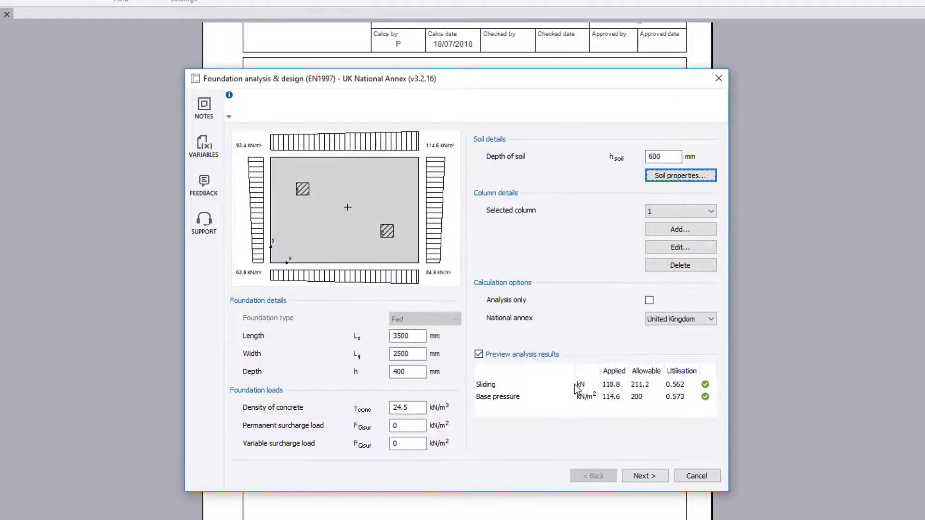
Add a new column to the pad positioned at x 2750 mm, y 2000 mm.
{"action": "left_click", "coordinate": [666, 211]}
{"action": "left_click", "coordinate": [673, 214]}
{"action": "left_click", "coordinate": [674, 231]}
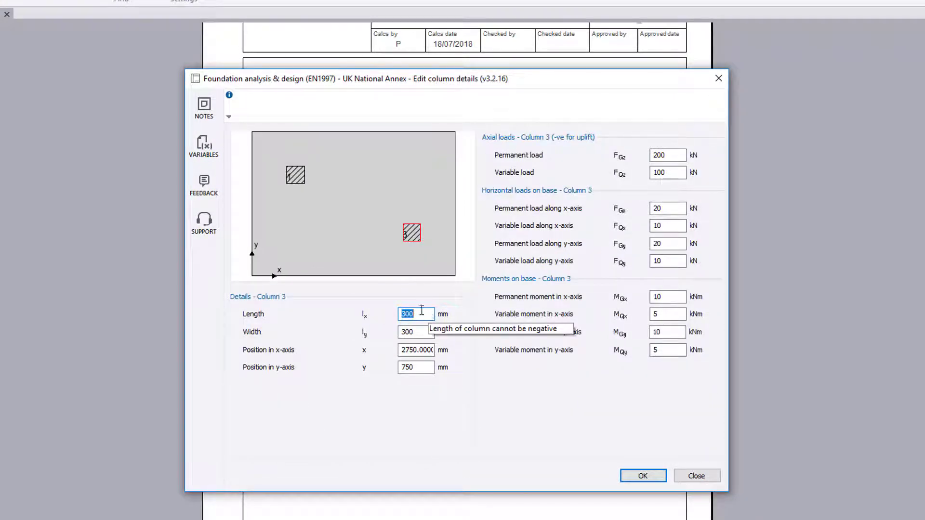
{"action": "double_click", "coordinate": [419, 350]}
{"action": "type", "text": "2750"}
{"action": "key", "text": "Tab"}
{"action": "type", "text": "2000"}
Give the new column 100 kN permanent and 50 kN variable load, then confirm it.
{"action": "key", "text": "Tab"}
{"action": "type", "text": "100"}
{"action": "key", "text": "Tab"}
{"action": "type", "text": "50"}
{"action": "key", "text": "Tab"}
{"action": "key", "text": "Tab"}
{"action": "key", "text": "Tab"}
{"action": "key", "text": "Tab"}
{"action": "key", "text": "Tab"}
{"action": "type", "text": "10"}
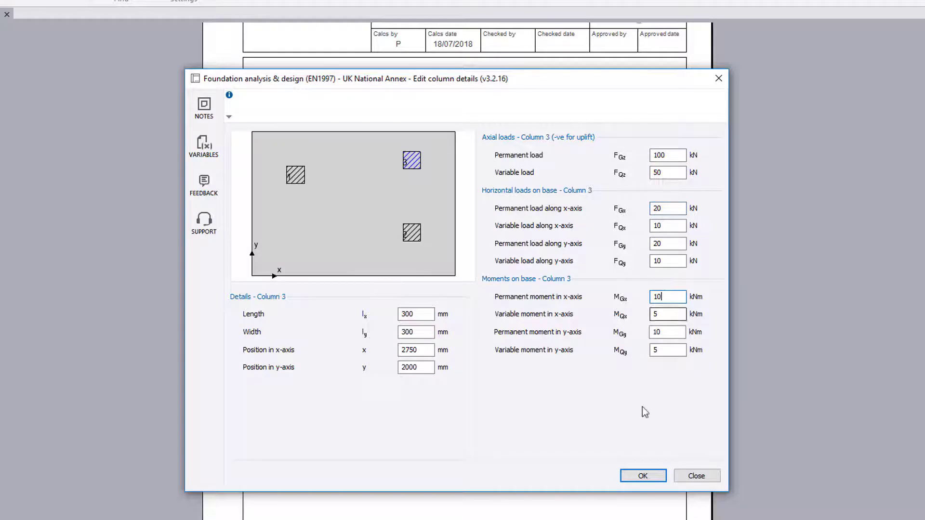
{"action": "left_click", "coordinate": [653, 478]}
{"action": "left_click", "coordinate": [666, 212]}
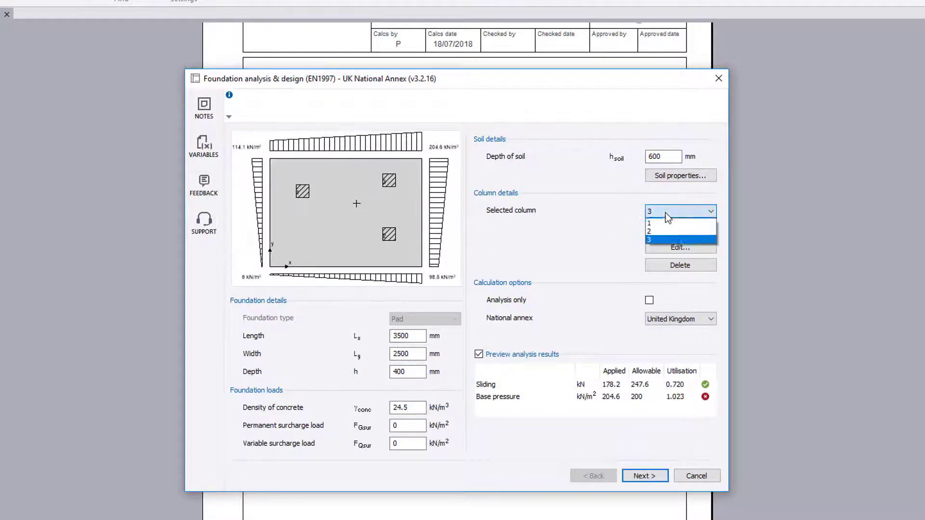
{"action": "key", "text": "Up"}
{"action": "key", "text": "Up"}
{"action": "key", "text": "Return"}
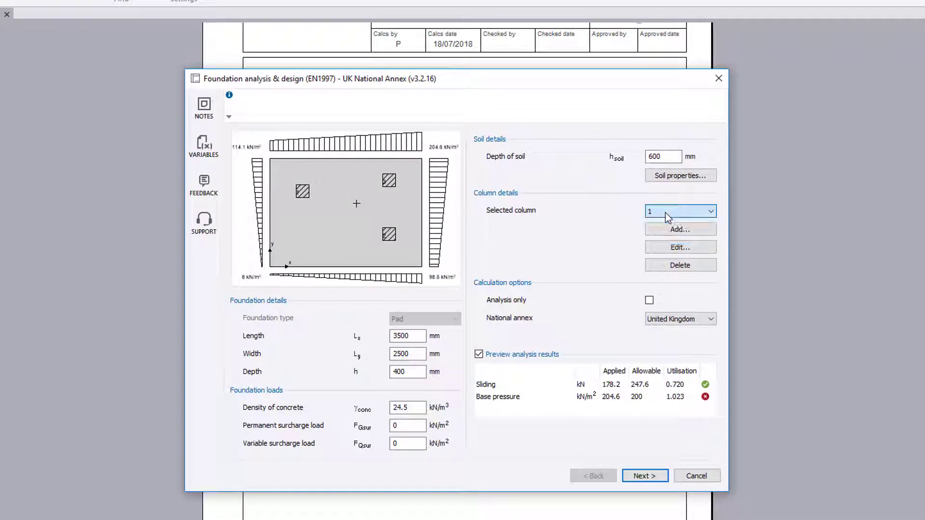
{"action": "left_click", "coordinate": [677, 250]}
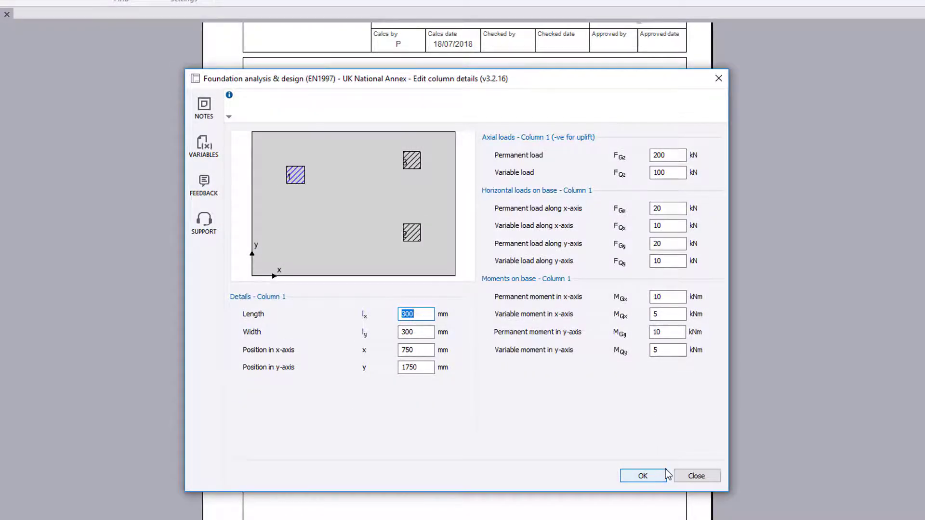
{"action": "left_click", "coordinate": [643, 476]}
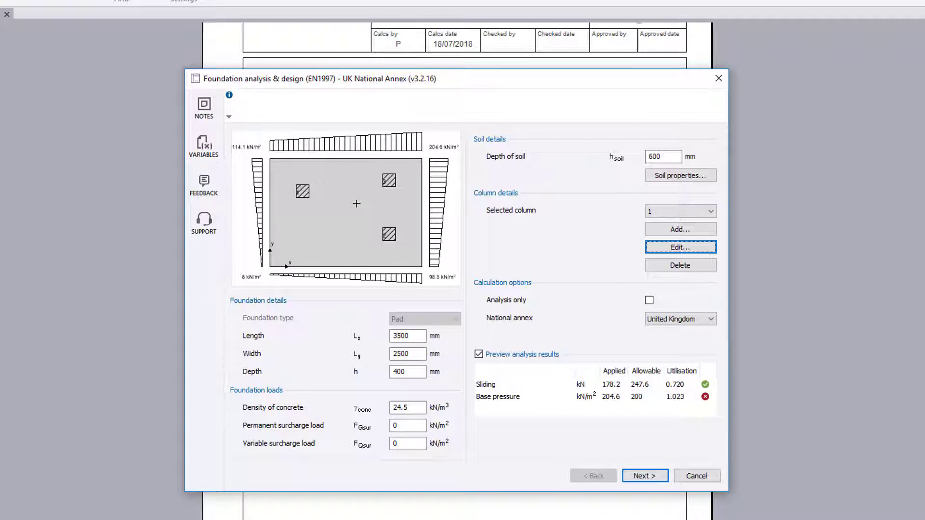
Change the pad length to 3600 mm.
{"action": "double_click", "coordinate": [418, 336]}
{"action": "type", "text": "3600"}
{"action": "key", "text": "Tab"}
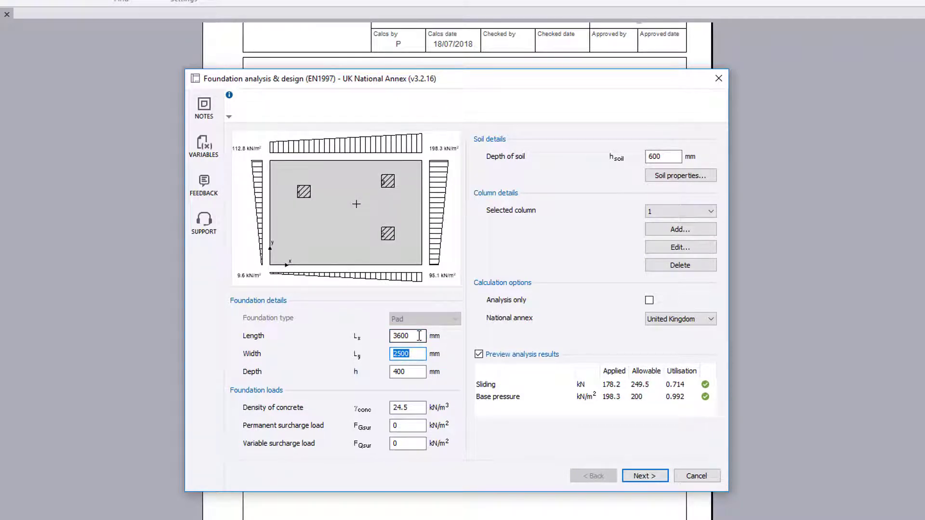
Keep full design mode and the United Kingdom national annex, then continue to reinforcement design.
{"action": "left_click", "coordinate": [649, 300]}
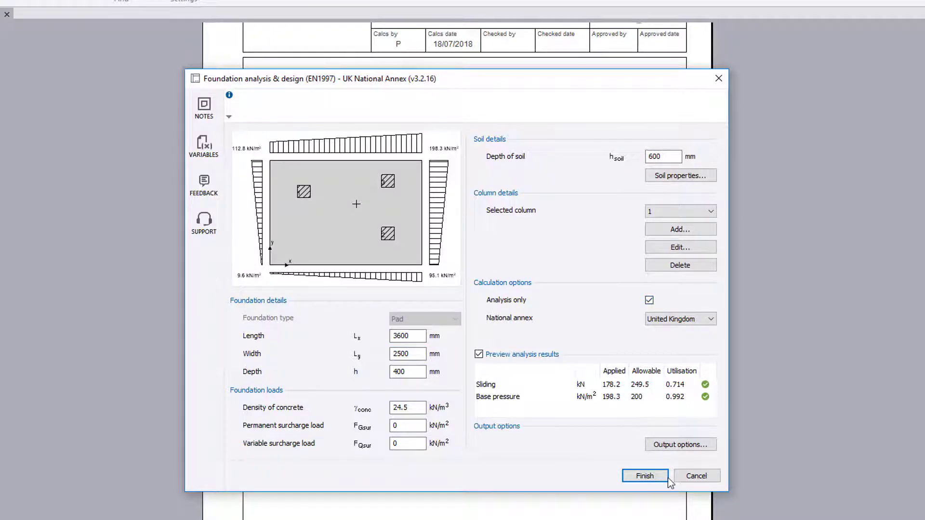
{"action": "left_click", "coordinate": [650, 300]}
{"action": "left_click", "coordinate": [651, 320]}
{"action": "left_click", "coordinate": [650, 320]}
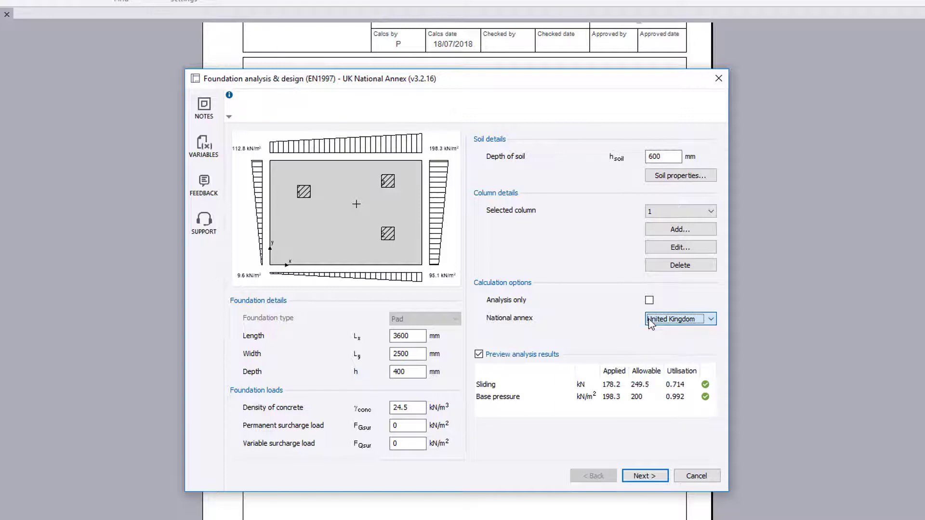
{"action": "left_click", "coordinate": [664, 479]}
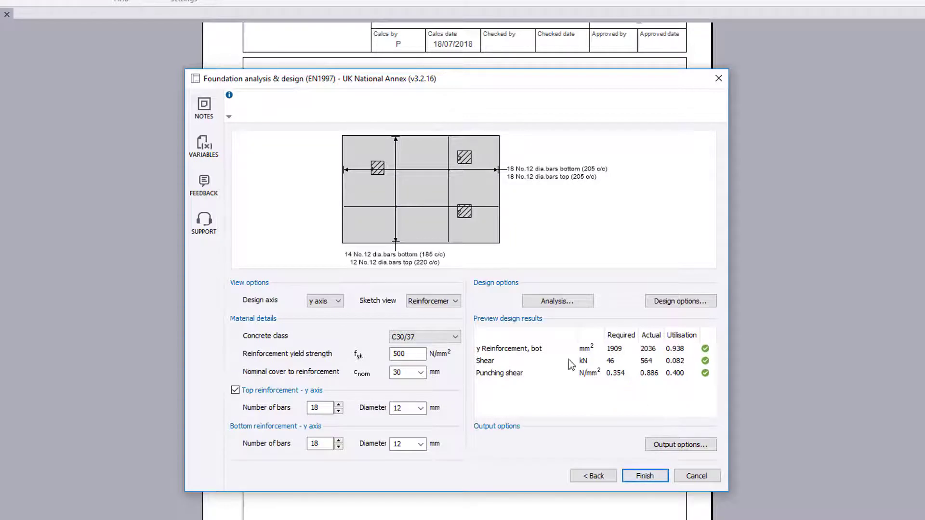
Keep C30/37 as the concrete class and 30 mm as the nominal cover.
{"action": "left_click", "coordinate": [448, 337]}
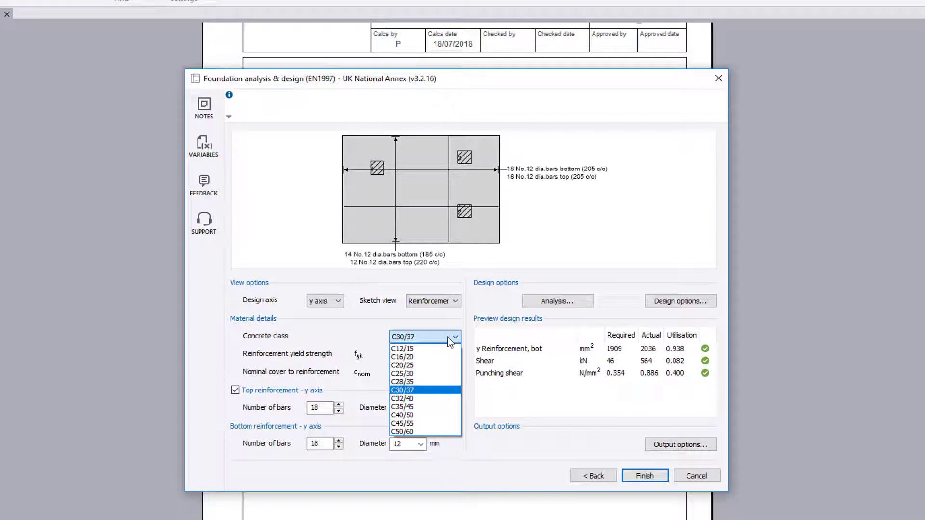
{"action": "left_click", "coordinate": [448, 337]}
{"action": "left_click", "coordinate": [422, 373]}
{"action": "left_click", "coordinate": [421, 374]}
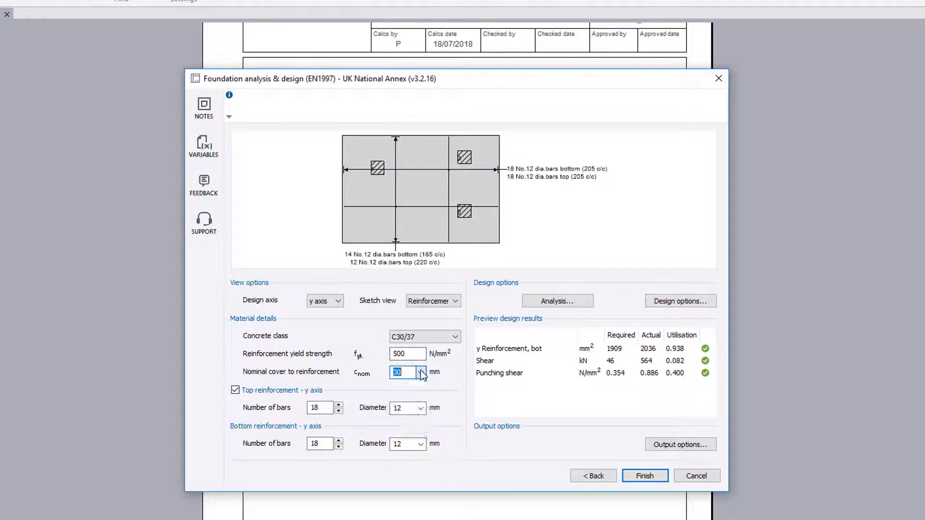
{"action": "left_click", "coordinate": [693, 302]}
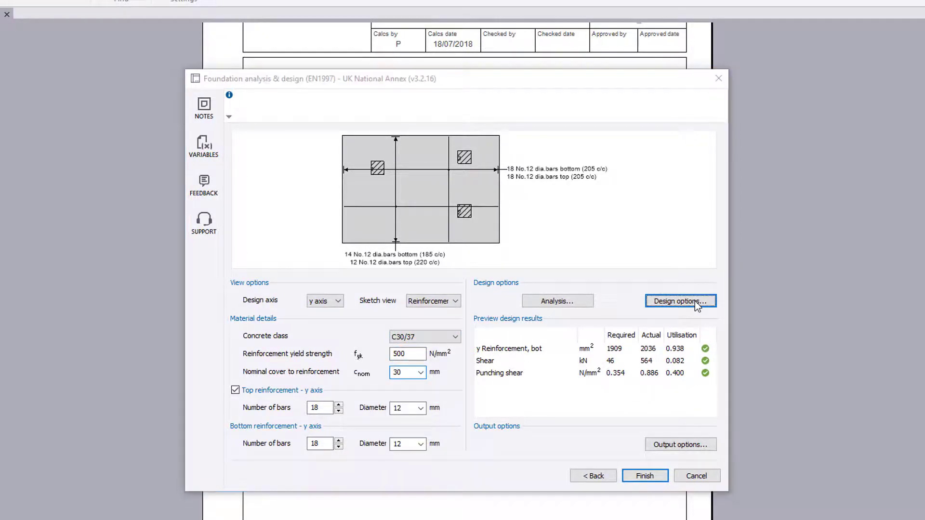
{"action": "left_click", "coordinate": [587, 254]}
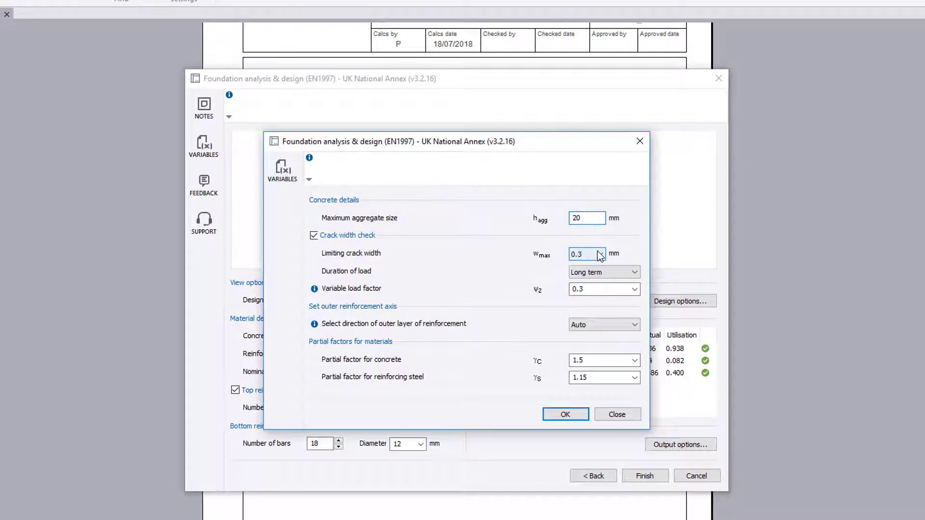
{"action": "left_click", "coordinate": [602, 272]}
{"action": "left_click", "coordinate": [601, 278]}
{"action": "left_click", "coordinate": [602, 290]}
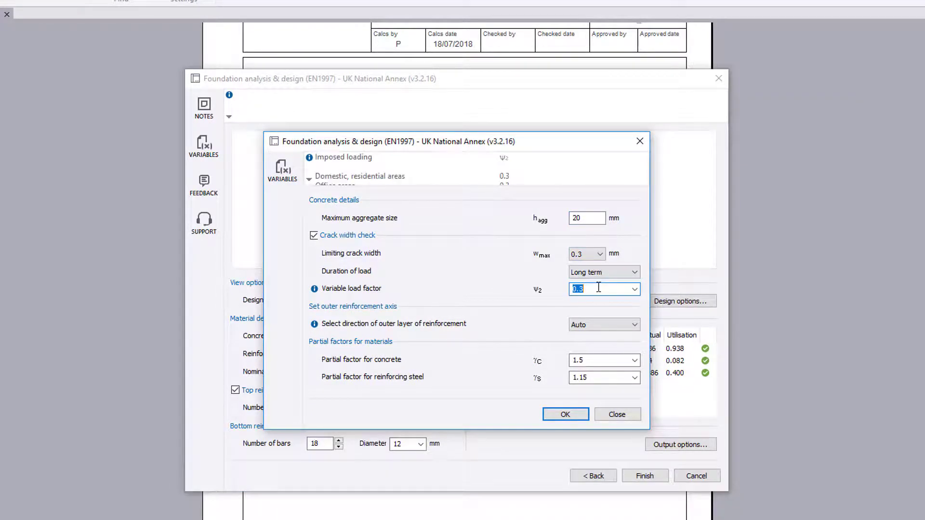
{"action": "left_click", "coordinate": [602, 324]}
{"action": "left_click", "coordinate": [597, 337]}
{"action": "left_click", "coordinate": [593, 378]}
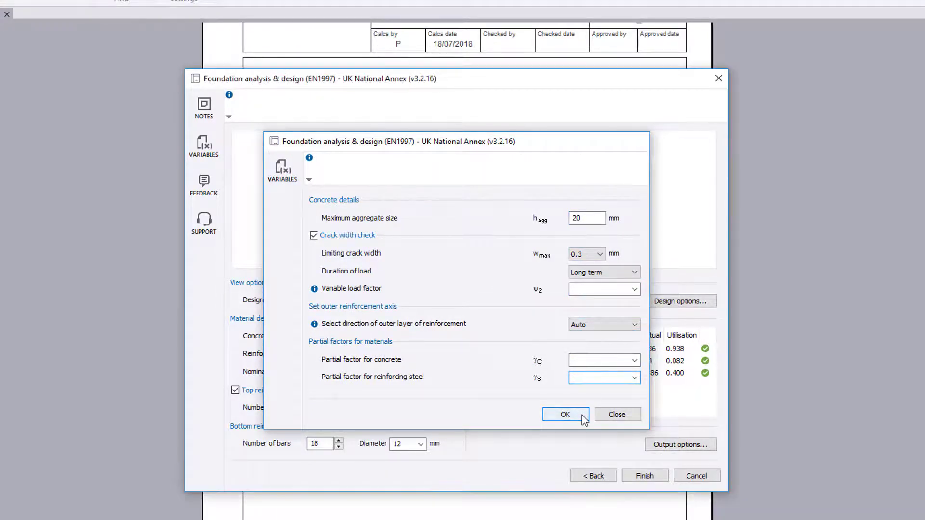
{"action": "left_click", "coordinate": [582, 415]}
{"action": "left_click", "coordinate": [580, 303]}
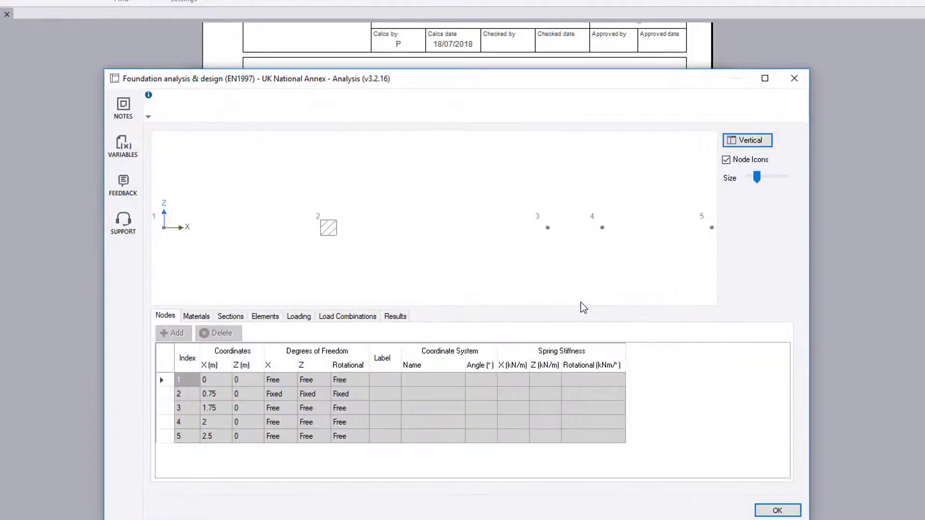
{"action": "left_click", "coordinate": [196, 316]}
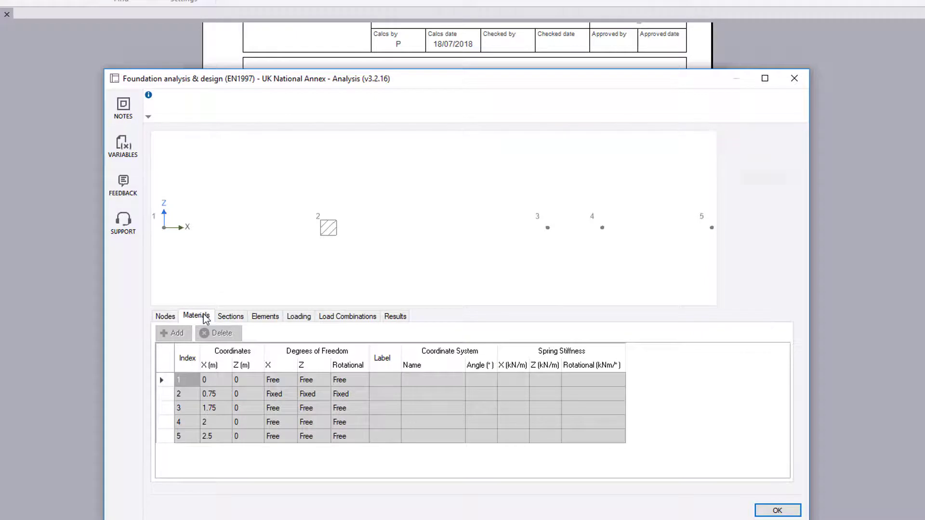
{"action": "left_click", "coordinate": [230, 316]}
{"action": "left_click", "coordinate": [265, 316]}
{"action": "left_click", "coordinate": [298, 317]}
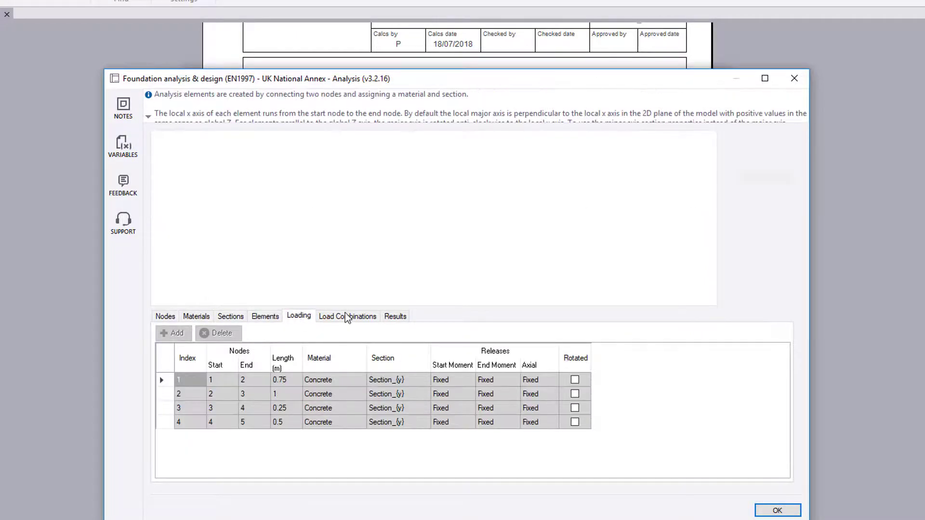
{"action": "left_click", "coordinate": [346, 316]}
{"action": "left_click", "coordinate": [396, 316]}
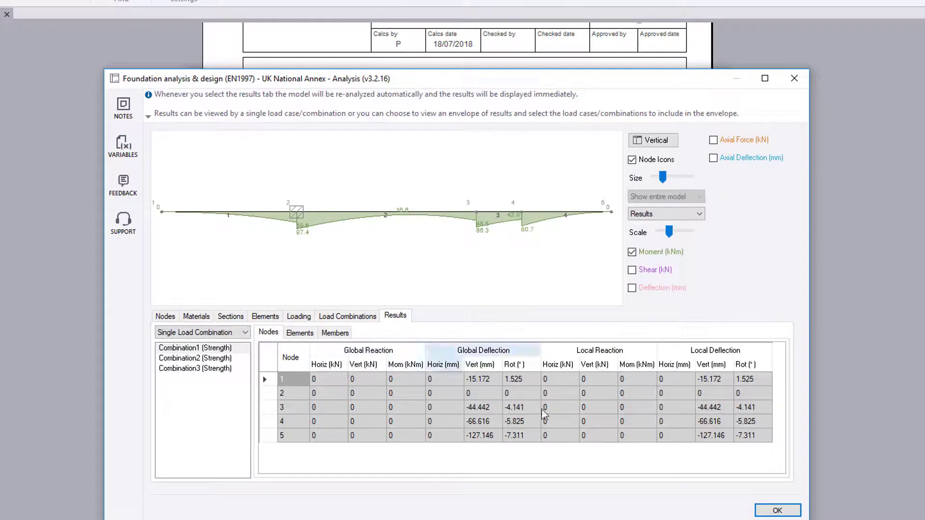
{"action": "left_click", "coordinate": [779, 510]}
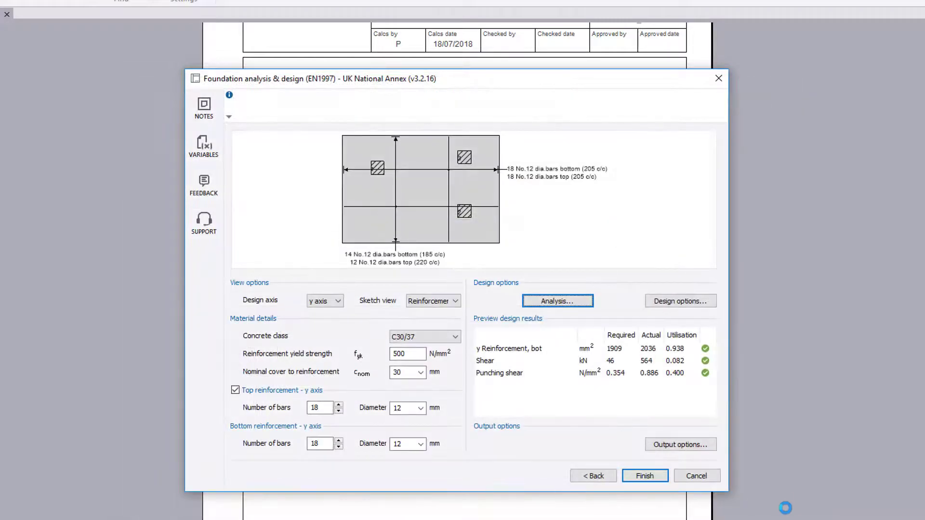
Switch the design axis to x and view the shear, moment and reinforcement sketches.
{"action": "left_click", "coordinate": [339, 301]}
{"action": "key", "text": "Up"}
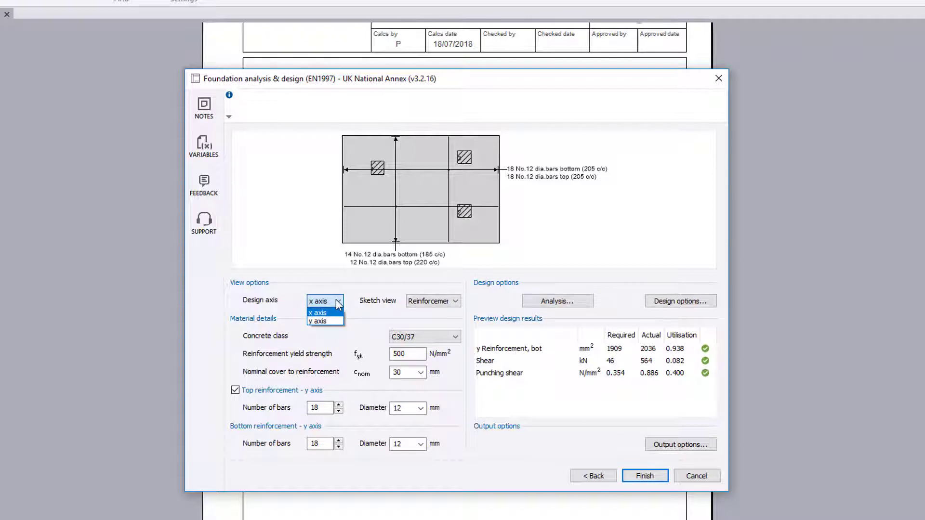
{"action": "key", "text": "Return"}
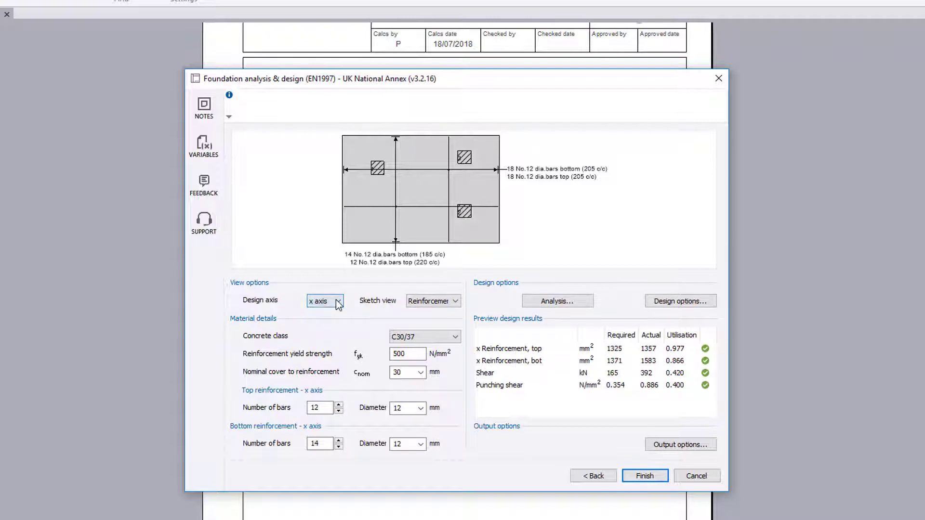
{"action": "left_click", "coordinate": [446, 301]}
{"action": "key", "text": "Down"}
{"action": "key", "text": "Return"}
{"action": "left_click", "coordinate": [446, 301]}
{"action": "key", "text": "Down"}
{"action": "key", "text": "Return"}
{"action": "left_click", "coordinate": [446, 301]}
{"action": "key", "text": "Up"}
{"action": "key", "text": "Up"}
{"action": "key", "text": "Return"}
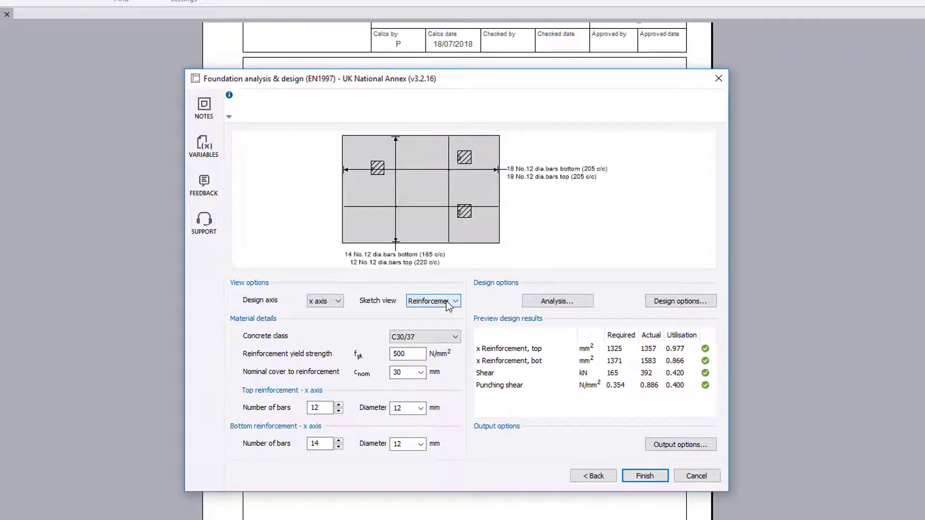
Set the bottom x-axis bar count to 13, then return the design axis to y.
{"action": "left_click", "coordinate": [320, 406]}
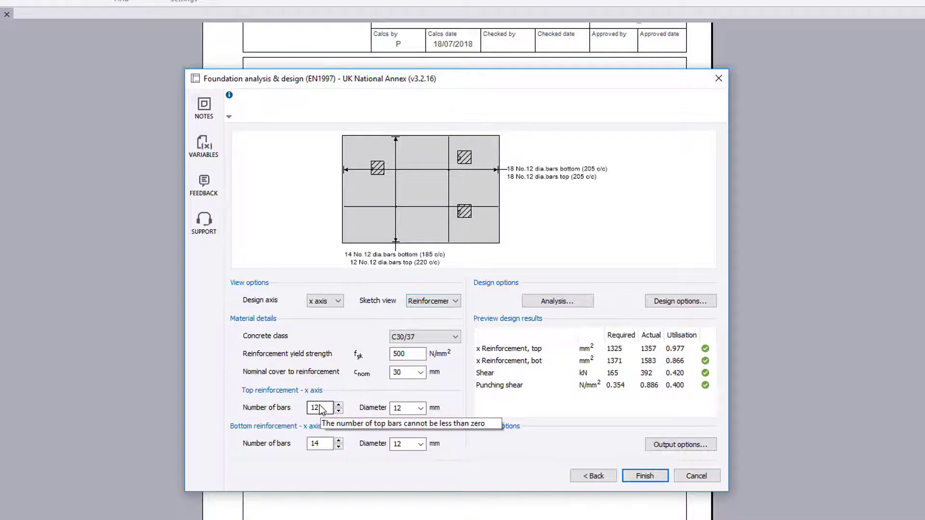
{"action": "double_click", "coordinate": [326, 444]}
{"action": "type", "text": "12"}
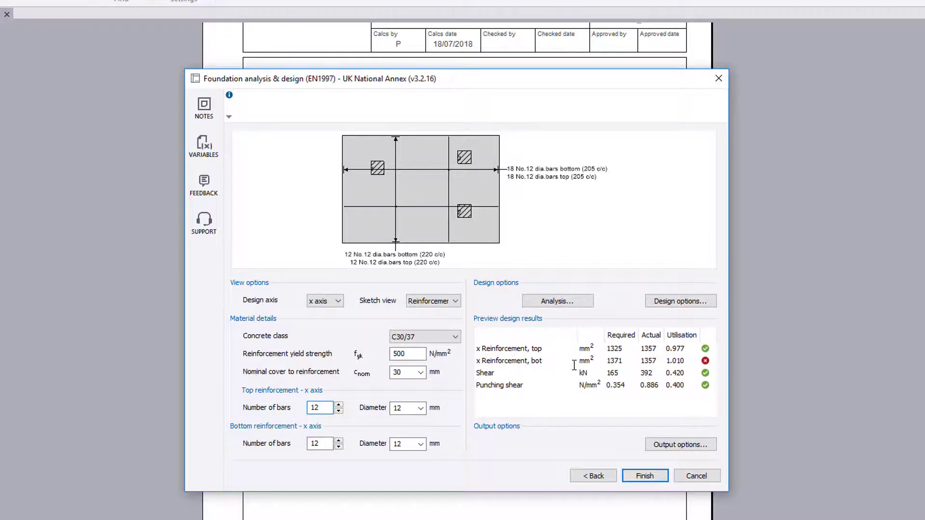
{"action": "left_click", "coordinate": [339, 440]}
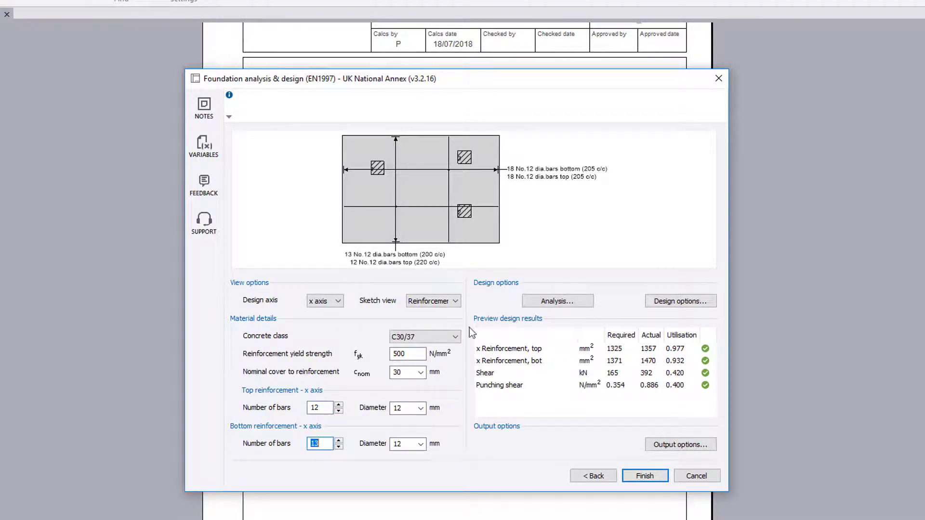
{"action": "left_click", "coordinate": [340, 306]}
{"action": "key", "text": "Down"}
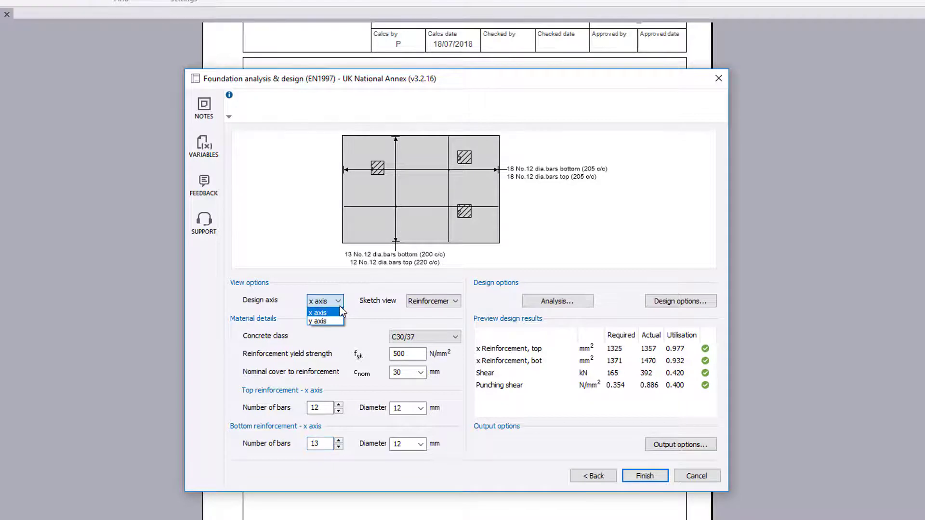
{"action": "key", "text": "Return"}
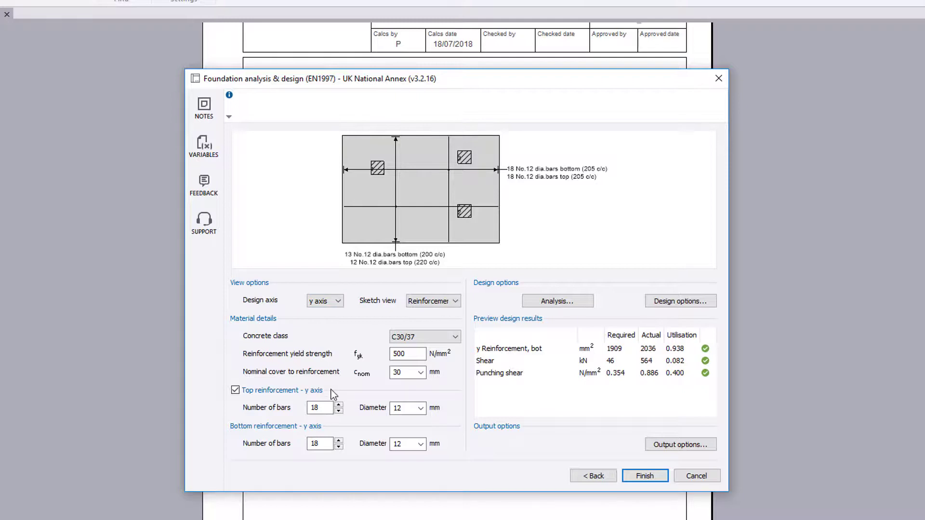
Uncheck top y-axis reinforcement and keep Full level of detail in the output options.
{"action": "left_click", "coordinate": [240, 391]}
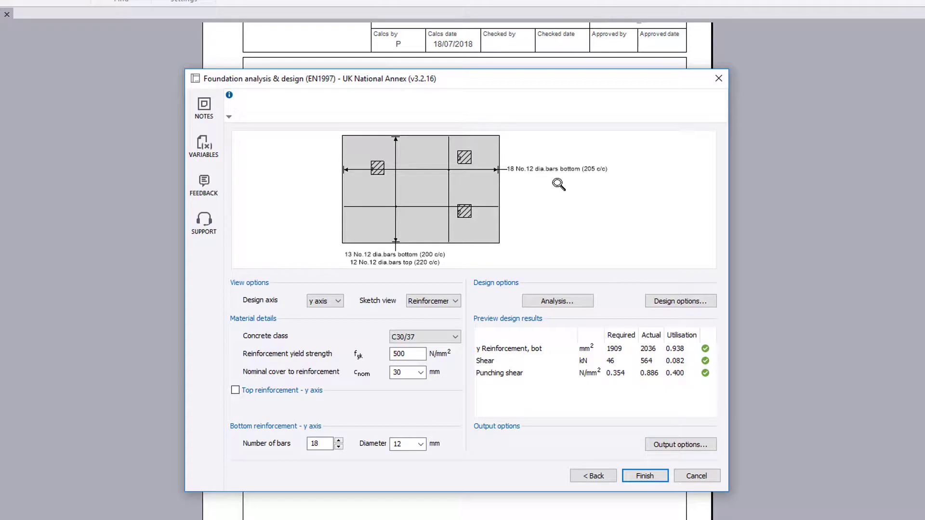
{"action": "left_click", "coordinate": [691, 447]}
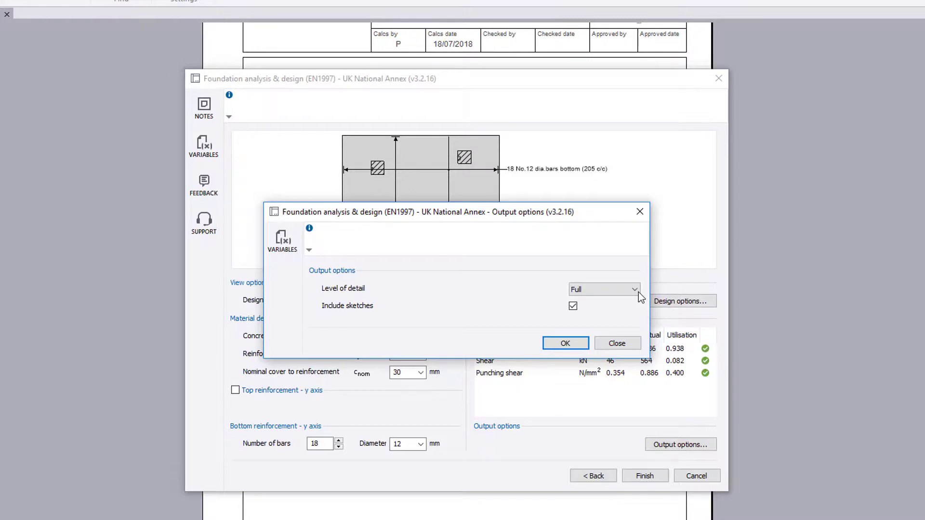
{"action": "left_click", "coordinate": [634, 290]}
{"action": "left_click", "coordinate": [634, 289]}
{"action": "left_click", "coordinate": [581, 343]}
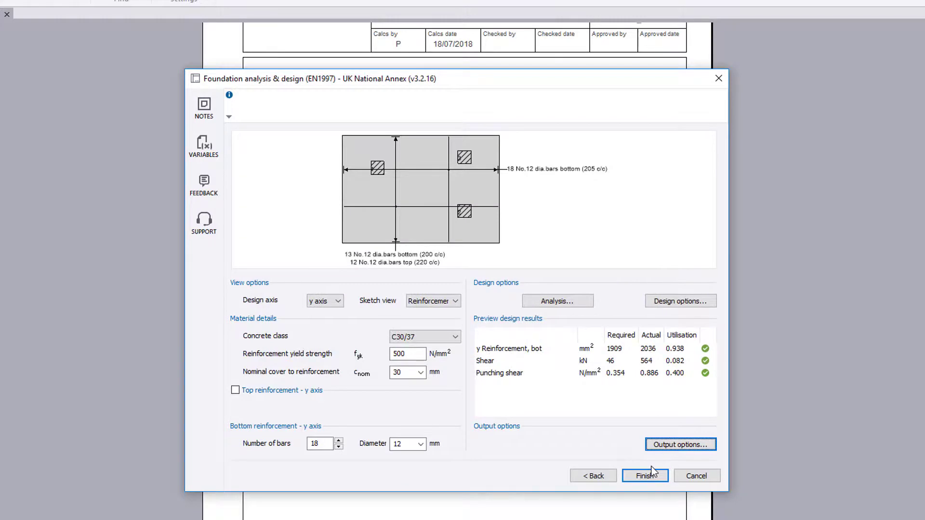
Finish the design and scroll the 11-page calculation report down to page 7.
{"action": "left_click", "coordinate": [648, 473]}
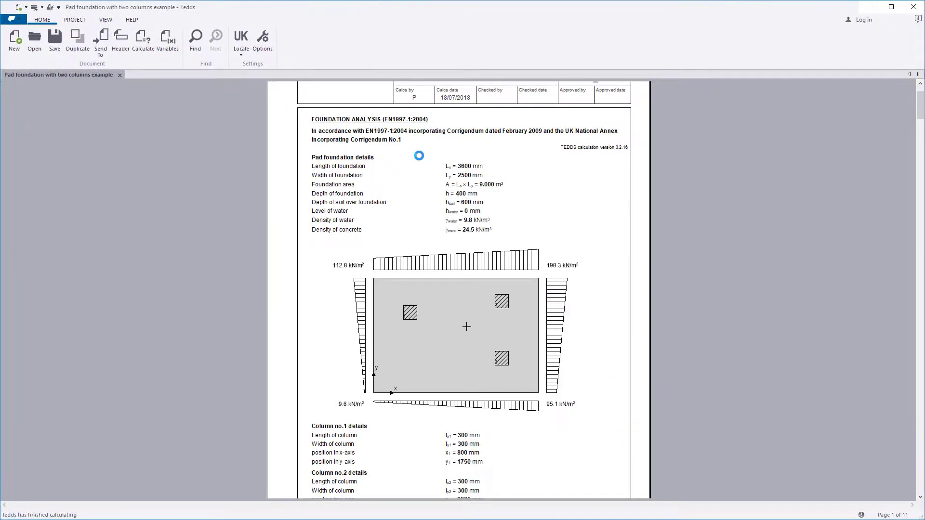
{"action": "scroll", "coordinate": [419, 156], "scroll_direction": "down", "scroll_amount": 15}
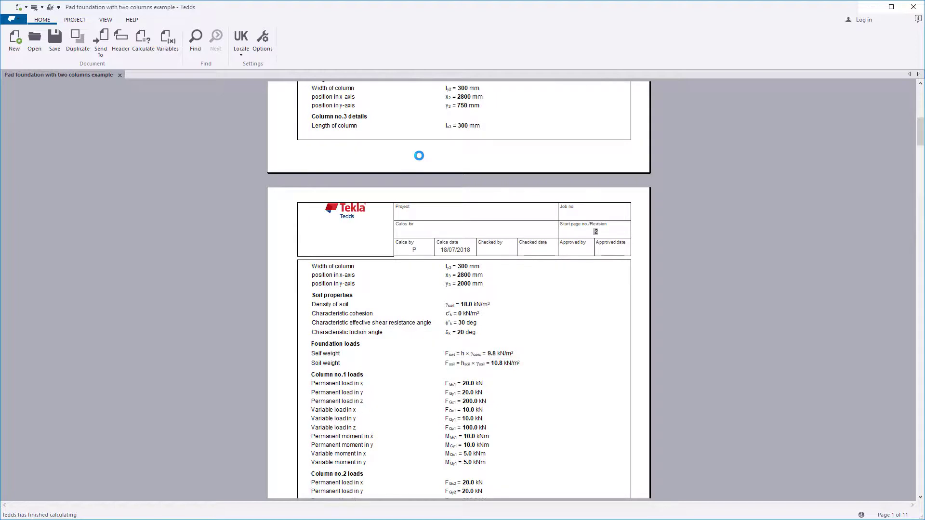
{"action": "scroll", "coordinate": [418, 155], "scroll_direction": "down", "scroll_amount": 8}
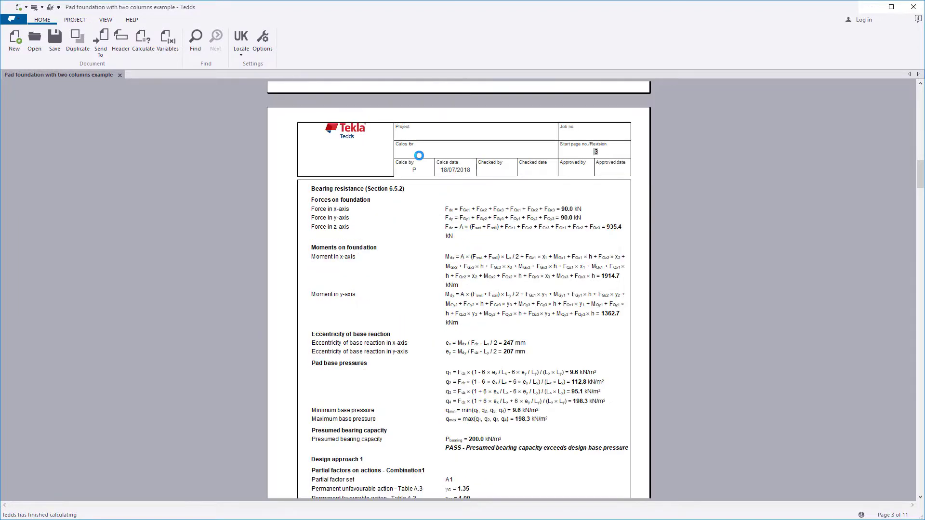
{"action": "scroll", "coordinate": [419, 156], "scroll_direction": "down", "scroll_amount": 3}
{"action": "scroll", "coordinate": [419, 155], "scroll_direction": "down", "scroll_amount": 8}
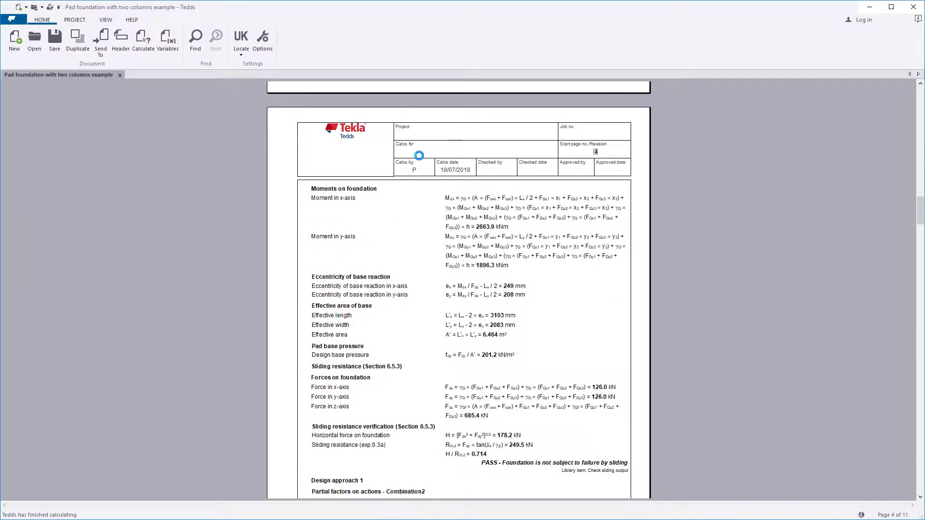
{"action": "scroll", "coordinate": [418, 156], "scroll_direction": "down", "scroll_amount": 3}
{"action": "scroll", "coordinate": [419, 156], "scroll_direction": "down", "scroll_amount": 8}
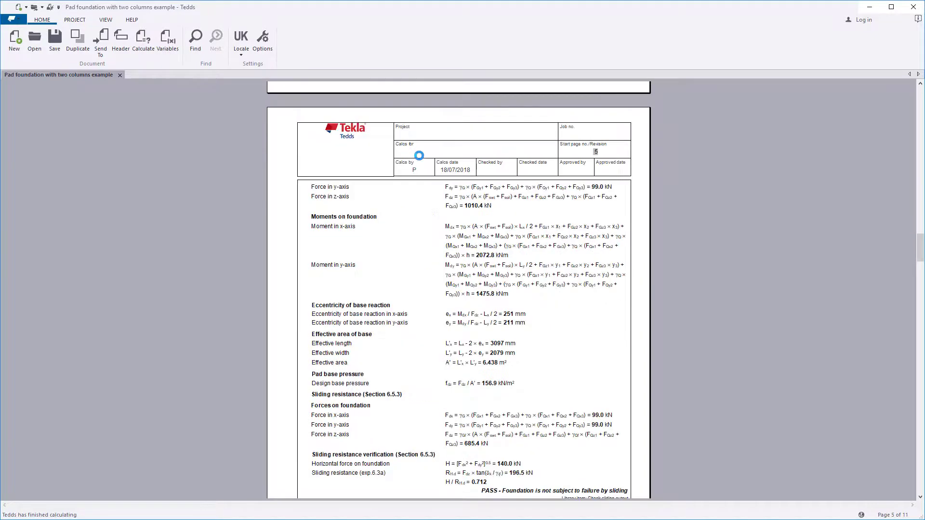
{"action": "scroll", "coordinate": [419, 156], "scroll_direction": "down", "scroll_amount": 3}
{"action": "scroll", "coordinate": [419, 156], "scroll_direction": "down", "scroll_amount": 8}
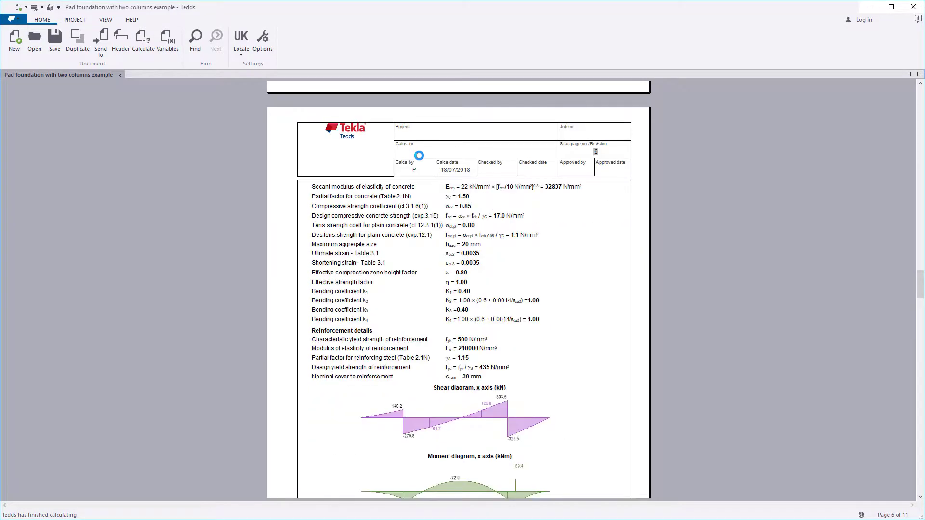
{"action": "scroll", "coordinate": [419, 155], "scroll_direction": "down", "scroll_amount": 3}
{"action": "scroll", "coordinate": [419, 156], "scroll_direction": "down", "scroll_amount": 8}
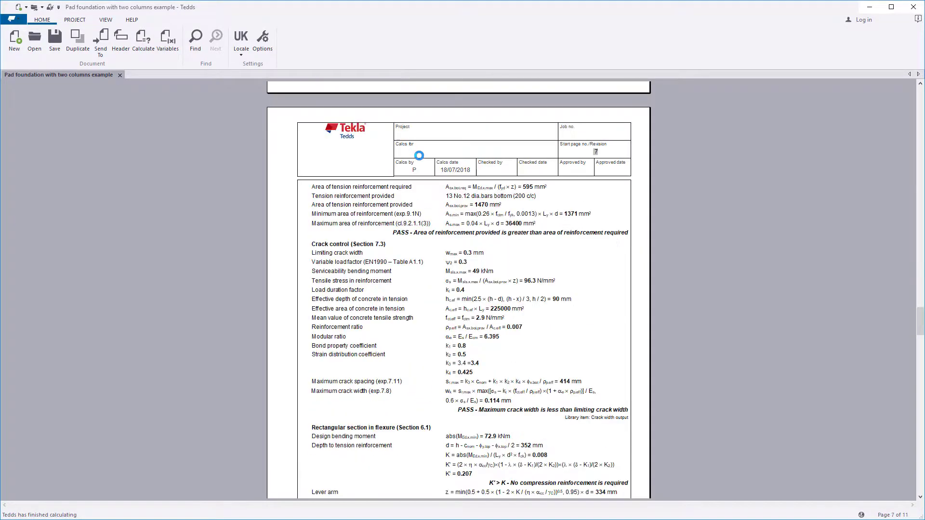